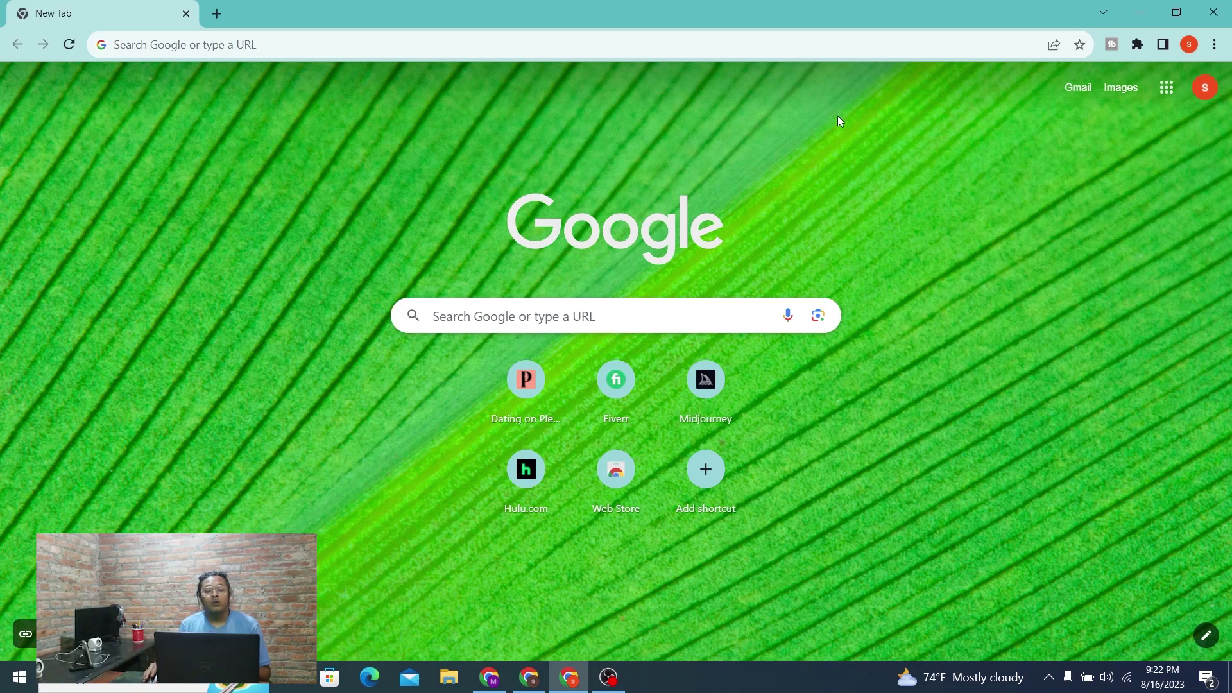
Step: Load workday.com from the address bar of a new Chrome tab
{"action": "left_click", "coordinate": [683, 45]}
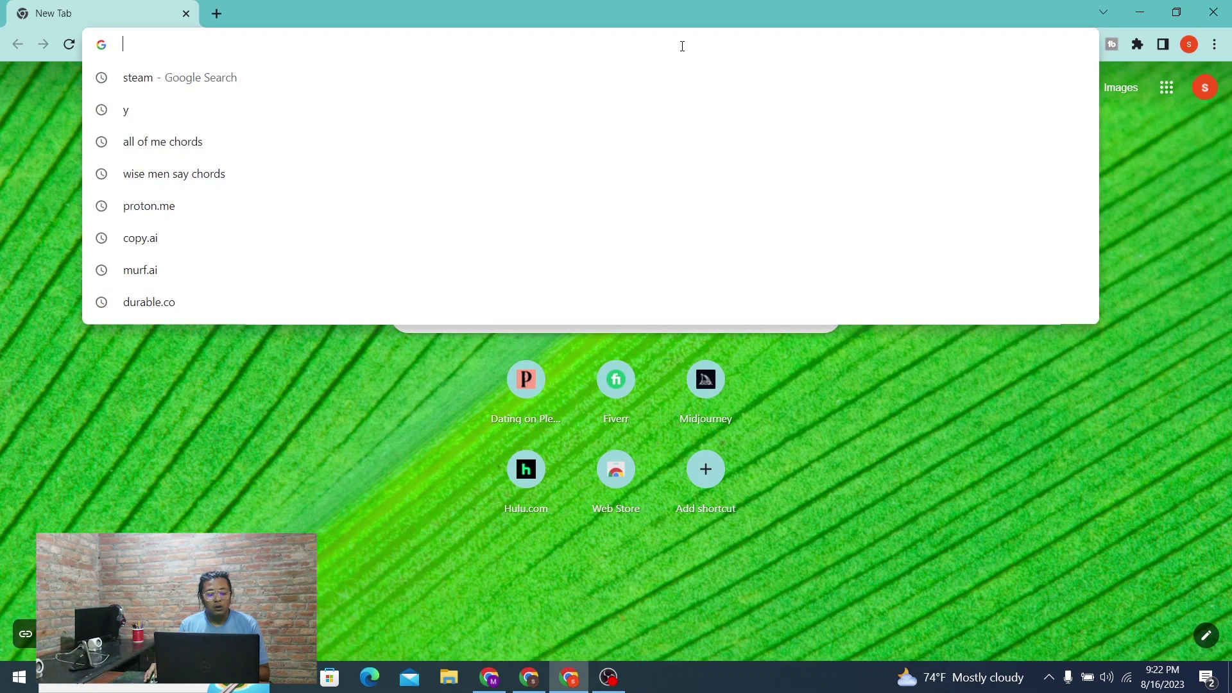
{"action": "type", "text": "wor"}
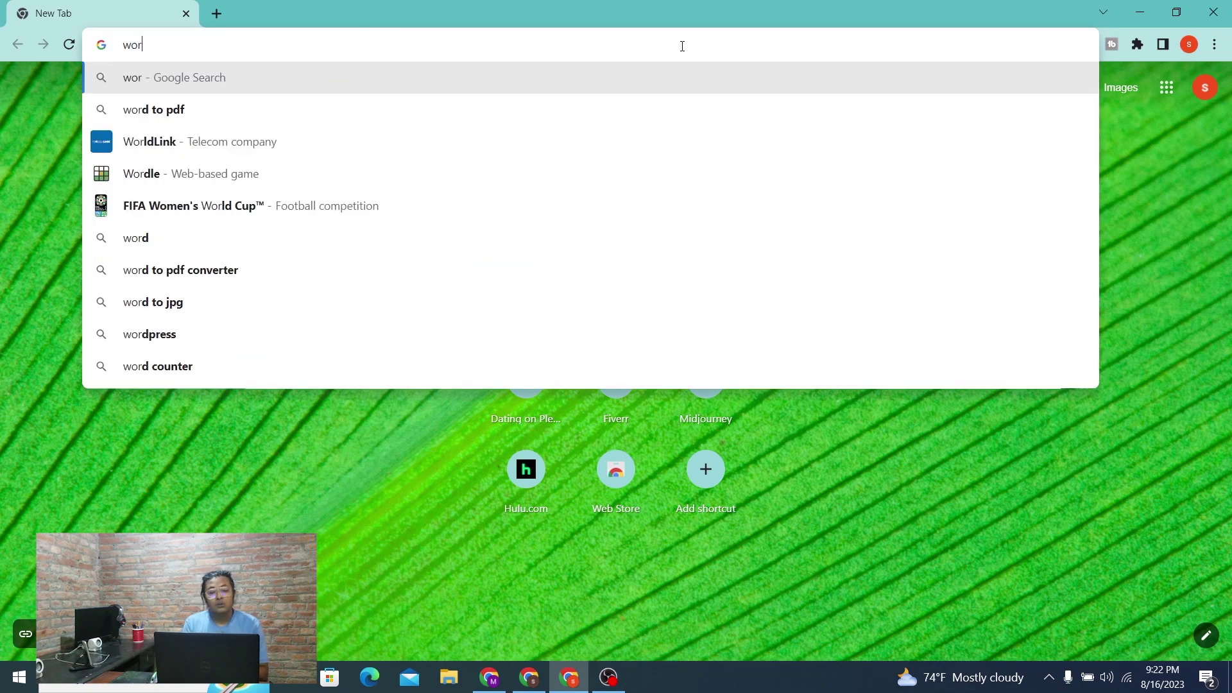
{"action": "type", "text": "kday."}
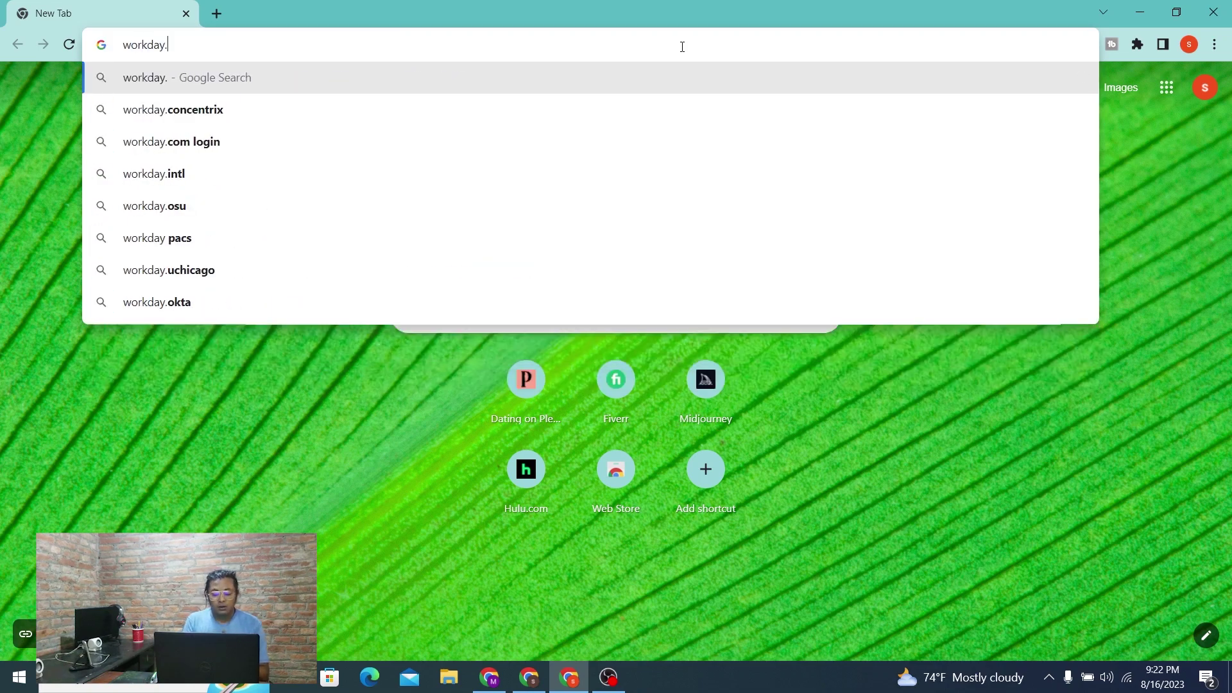
{"action": "type", "text": "com"}
{"action": "key", "text": "Return"}
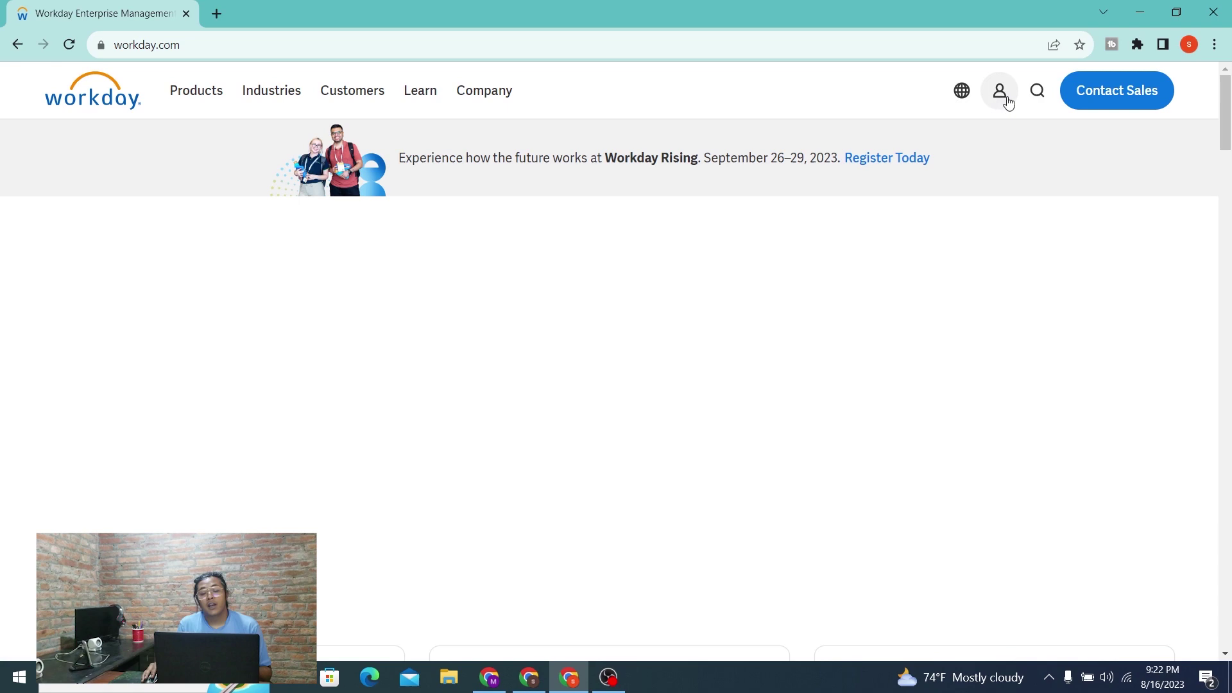
Step: Open the account icon's 'Need help signing in?' dropdown and highlight its heading
{"action": "left_click", "coordinate": [1008, 97]}
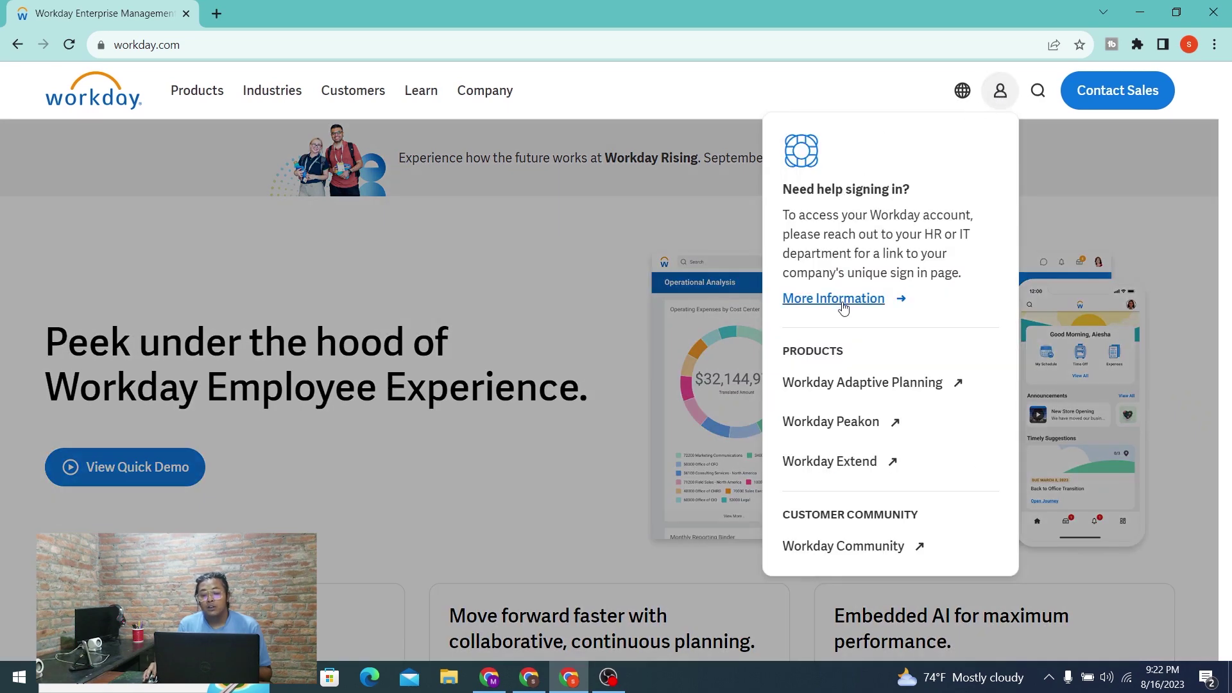
{"action": "left_click_drag", "start_coordinate": [778, 194], "coordinate": [929, 197]}
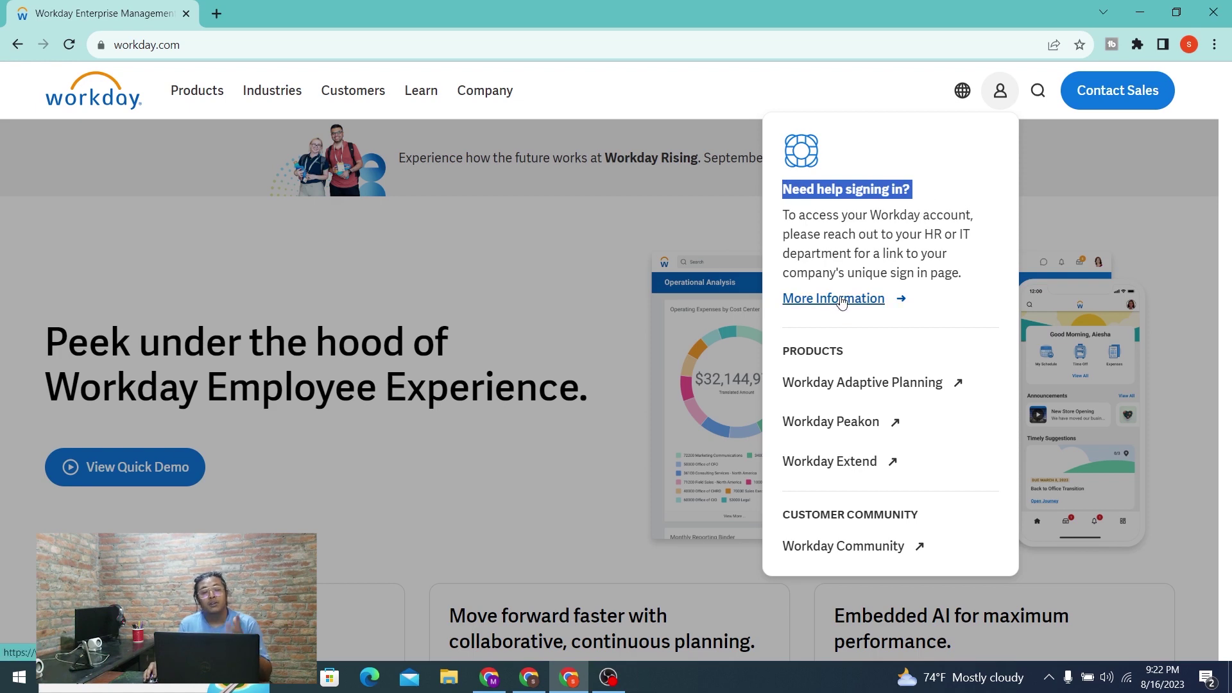
Step: Open 'More Information' and find the Adaptive Planning and Peakon login links
{"action": "left_click", "coordinate": [836, 300]}
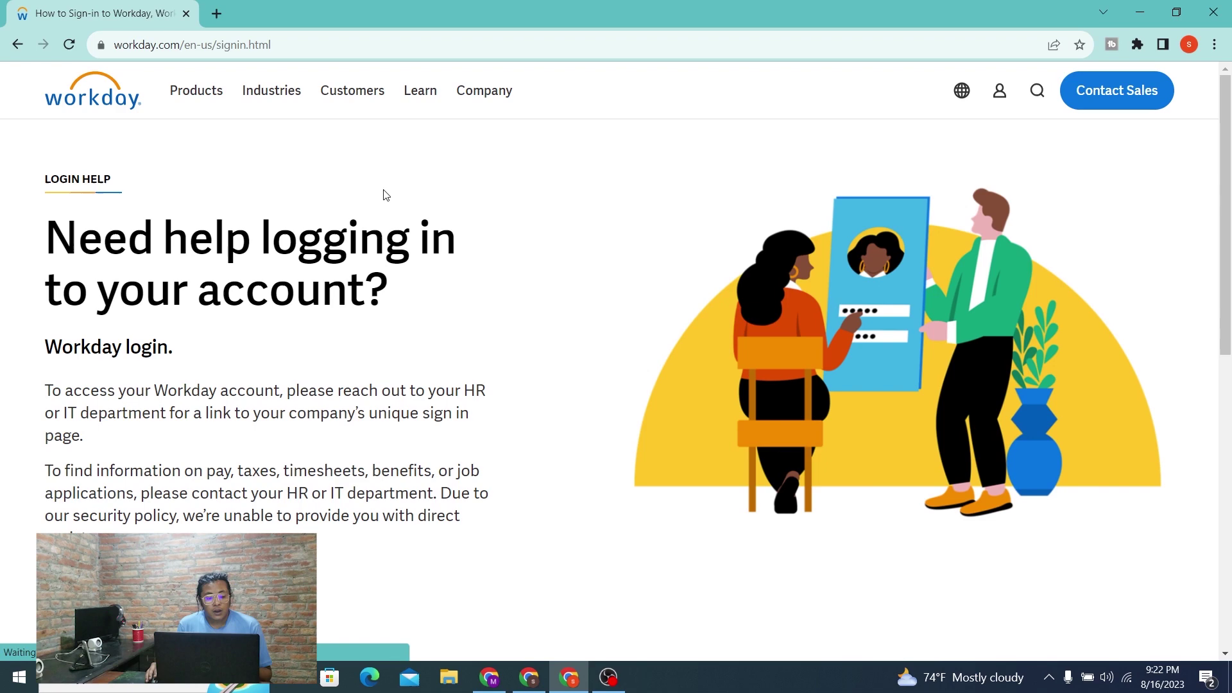
{"action": "scroll", "coordinate": [293, 220], "scroll_direction": "down", "scroll_amount": 3}
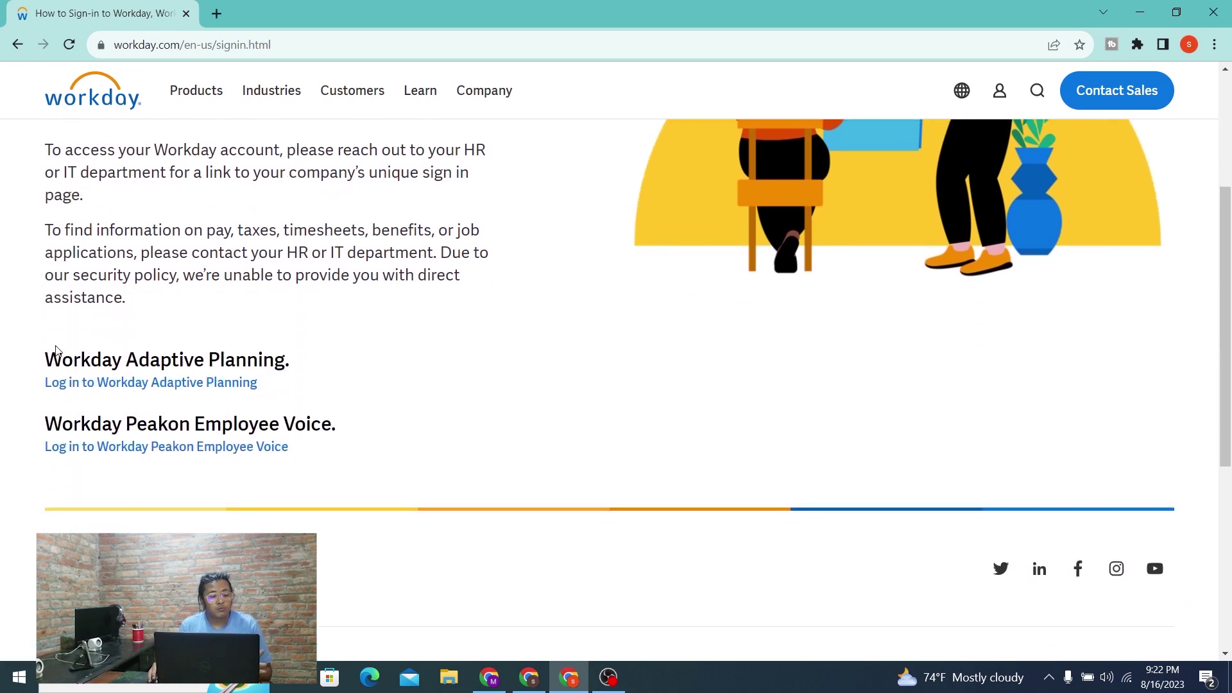
{"action": "left_click_drag", "start_coordinate": [32, 383], "coordinate": [258, 388]}
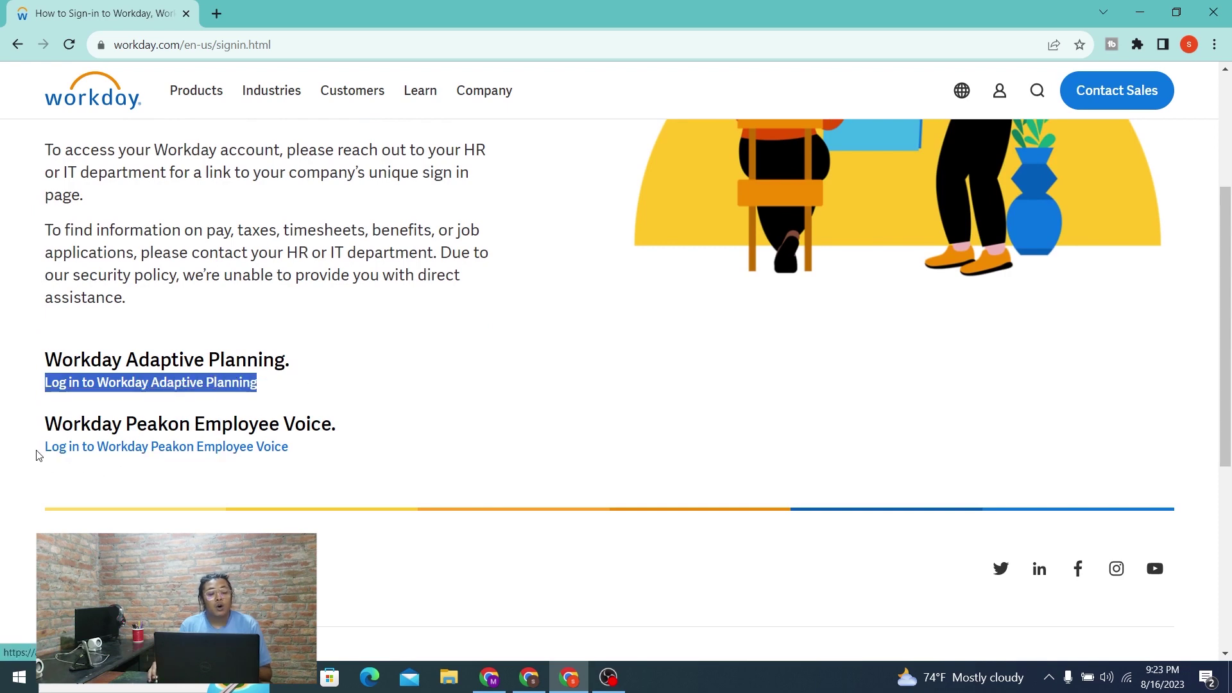
{"action": "left_click_drag", "start_coordinate": [38, 454], "coordinate": [322, 459]}
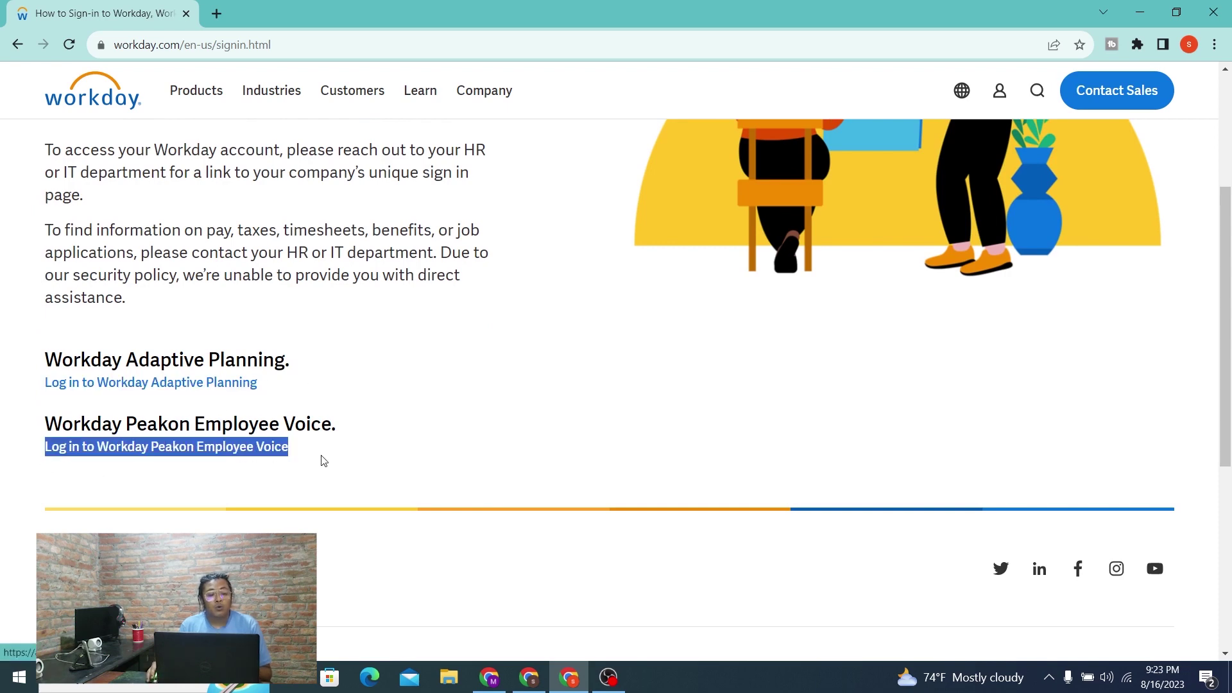
Step: Open the Adaptive Planning and Peakon Employee Voice logins in separate tabs
{"action": "left_click", "coordinate": [208, 383]}
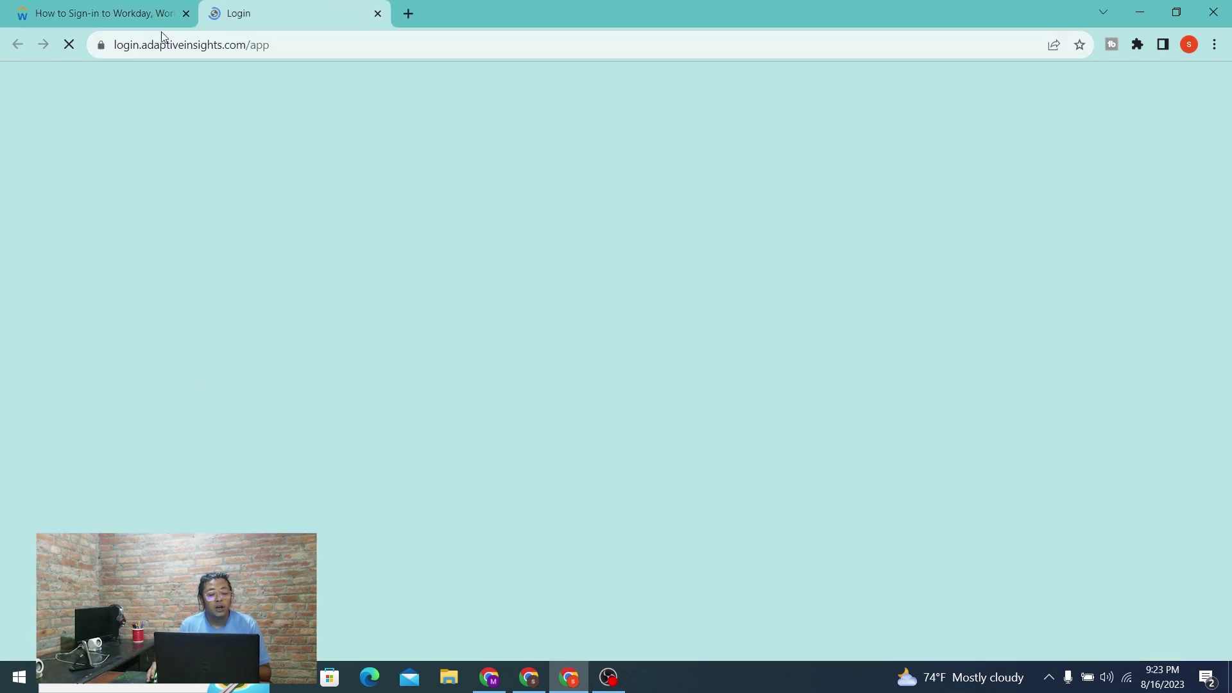
{"action": "left_click", "coordinate": [106, 14]}
{"action": "left_click", "coordinate": [220, 448]}
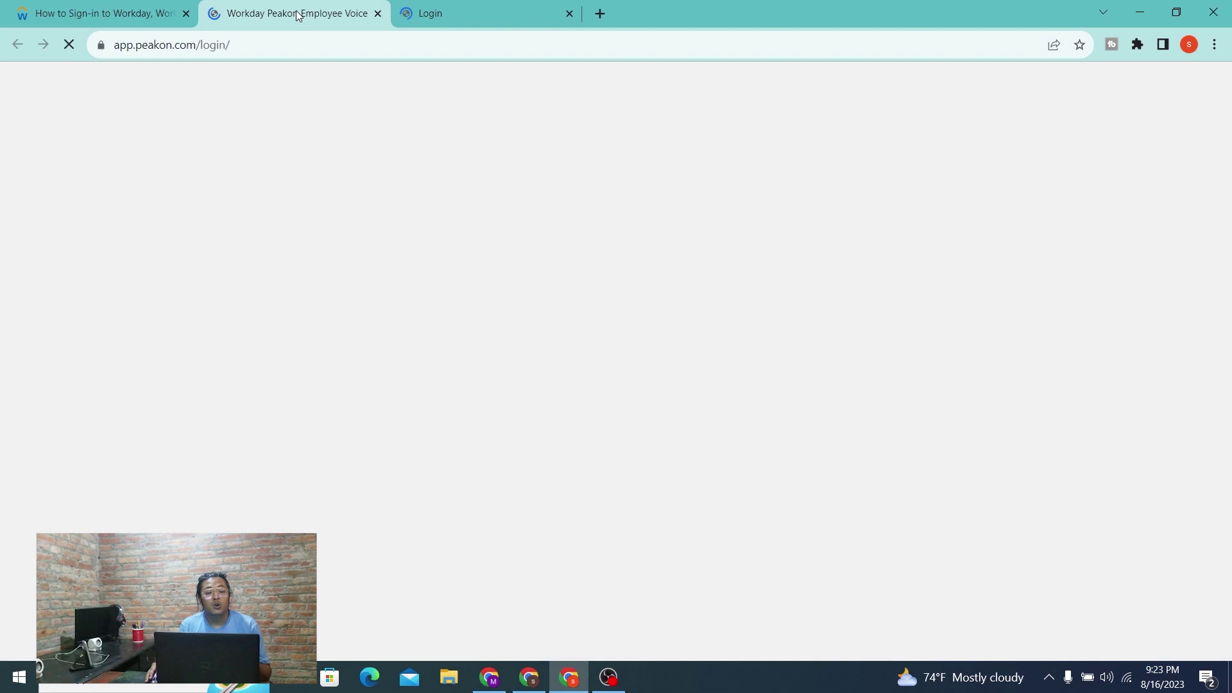
{"action": "left_click", "coordinate": [458, 8]}
{"action": "left_click", "coordinate": [352, 11]}
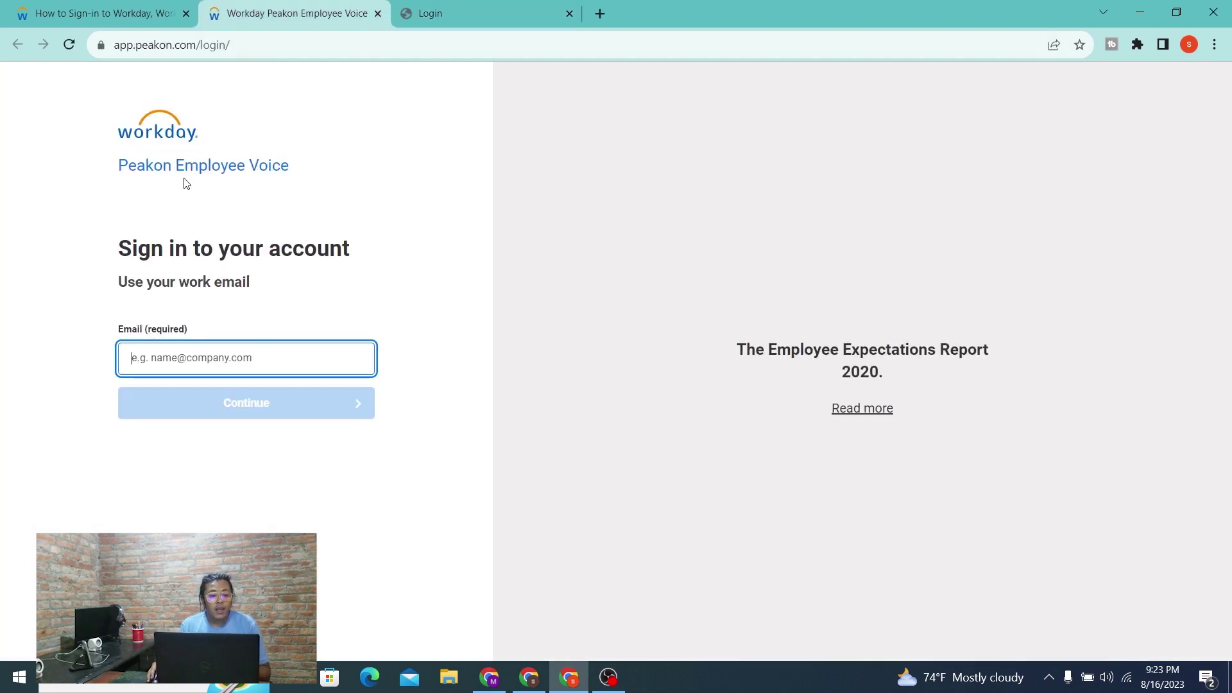
Step: Look over the Peakon sign-in page and its email field, moving between the two login tabs
{"action": "left_click_drag", "start_coordinate": [290, 165], "coordinate": [241, 166]}
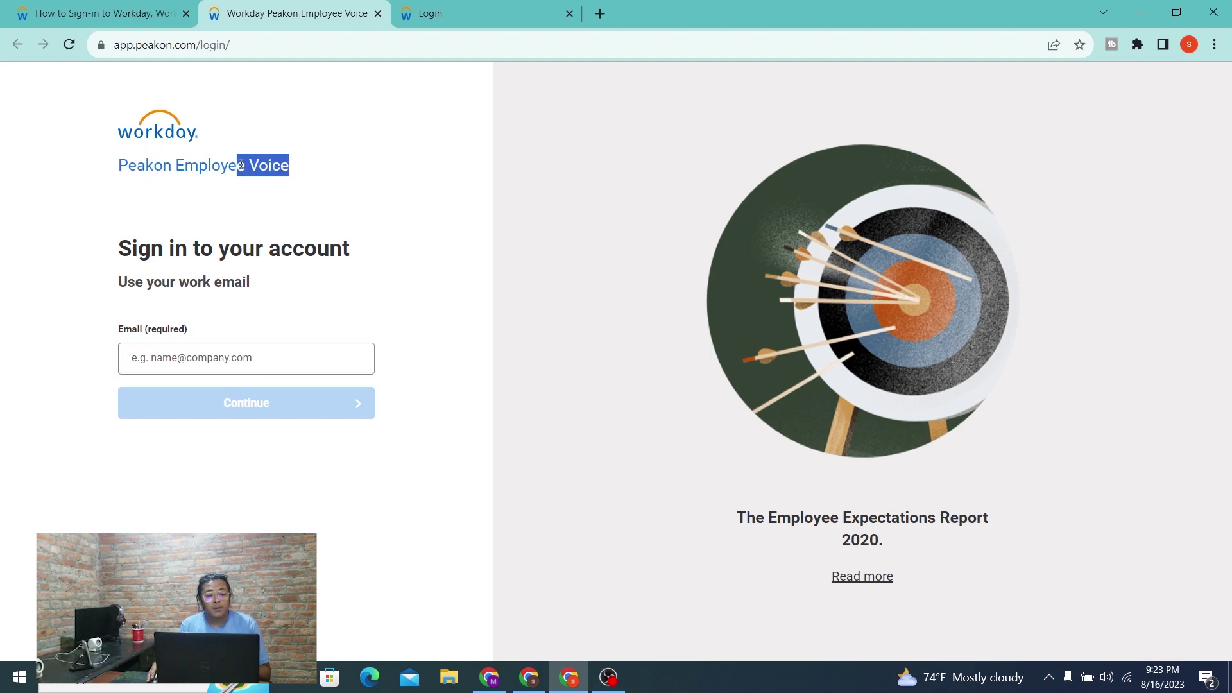
{"action": "left_click", "coordinate": [495, 19]}
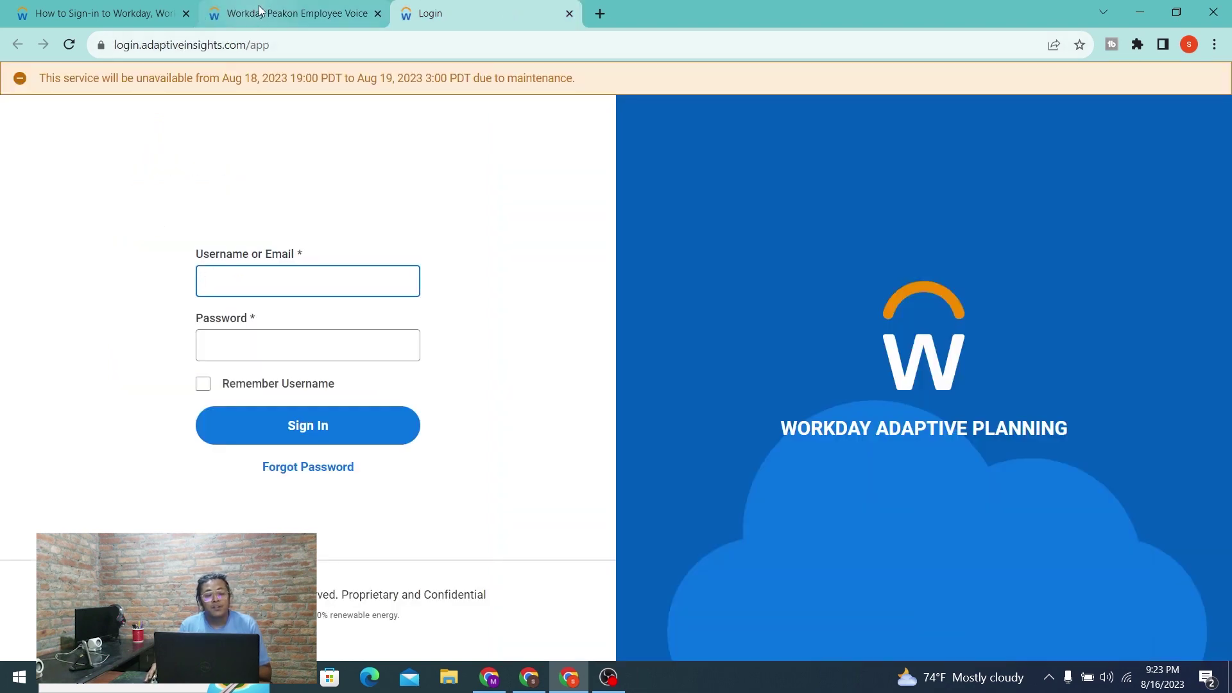
{"action": "left_click", "coordinate": [308, 14]}
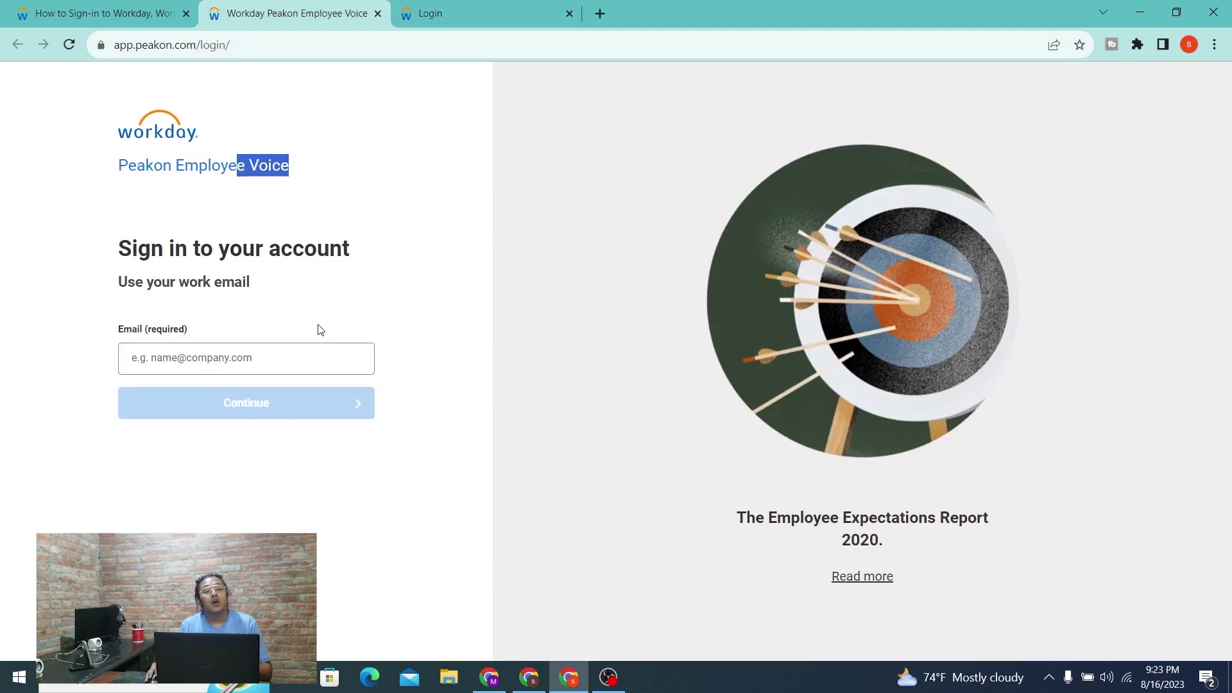
{"action": "left_click", "coordinate": [211, 352]}
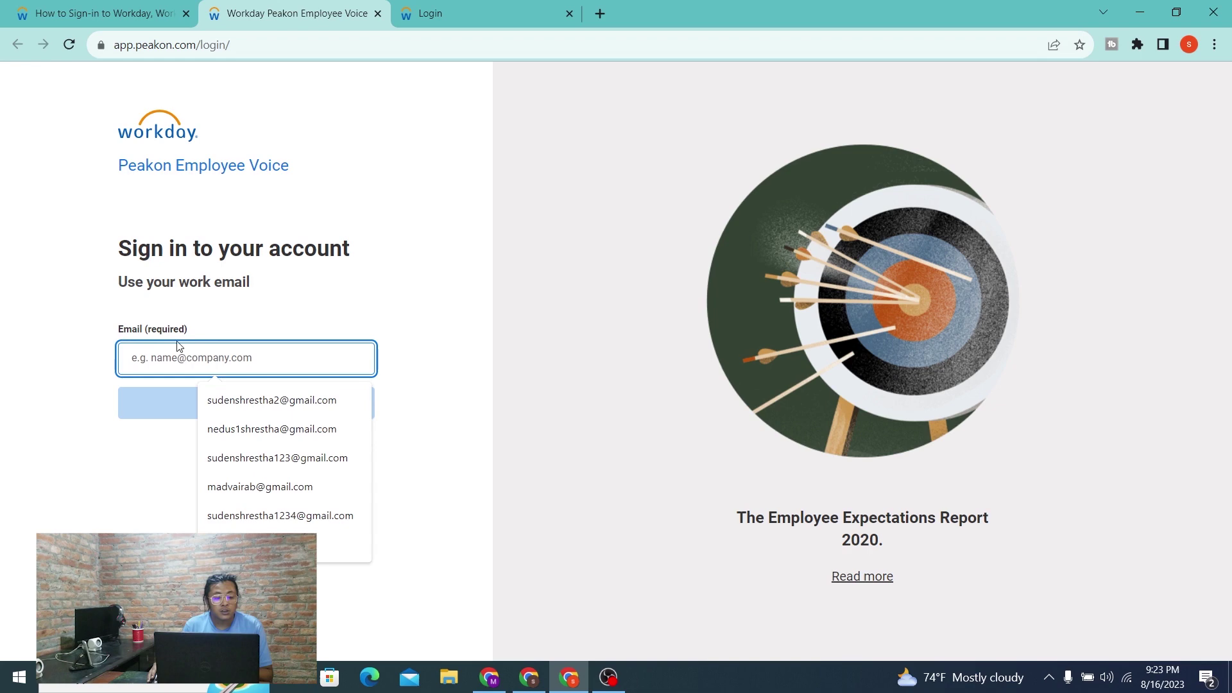
{"action": "left_click", "coordinate": [29, 342]}
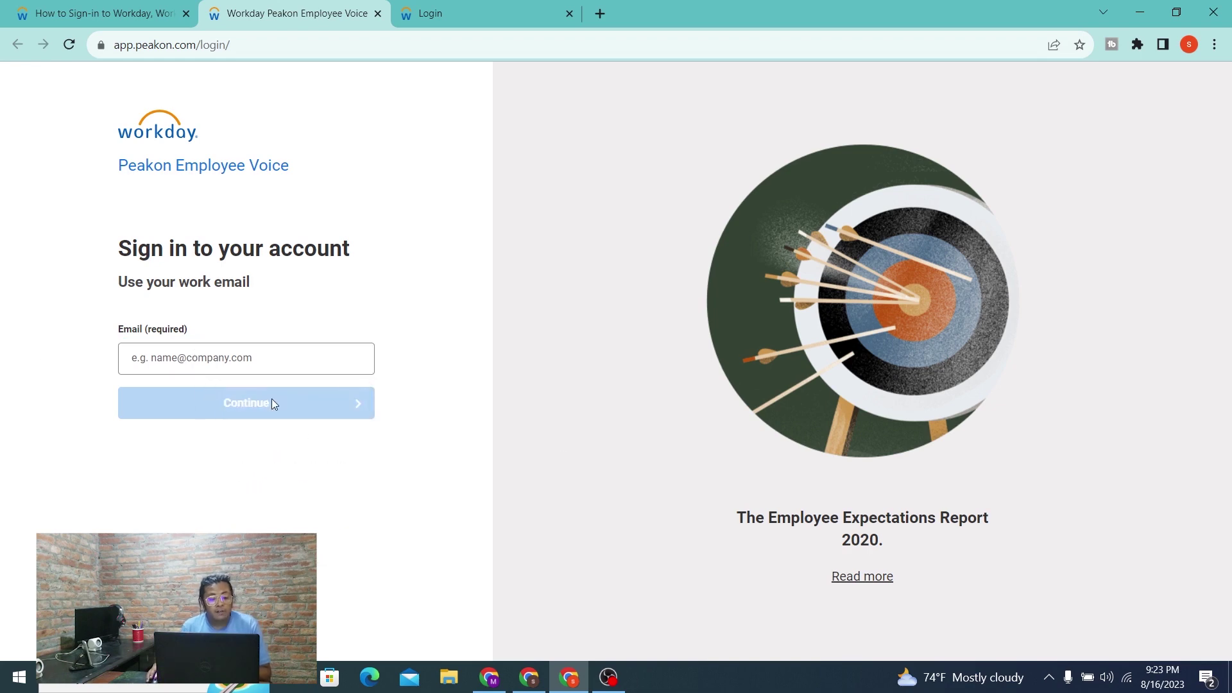
Step: Re-enter the mistyped username with the account email and add the password on the Adaptive Planning login
{"action": "left_click", "coordinate": [433, 14]}
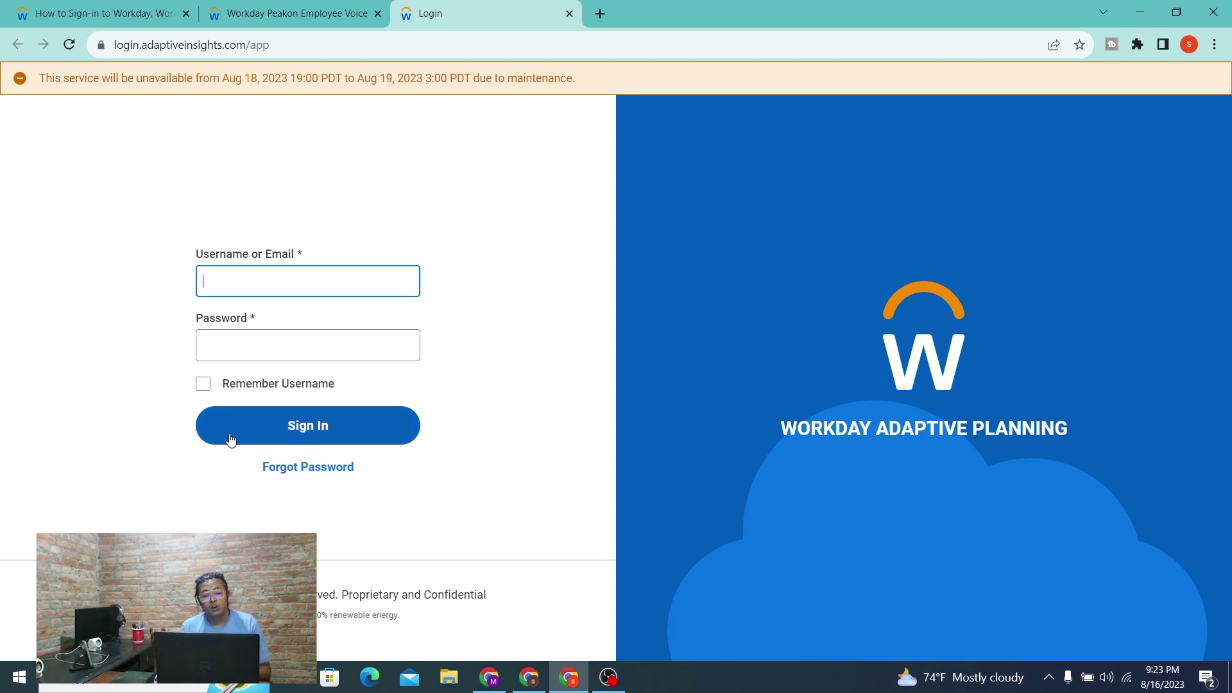
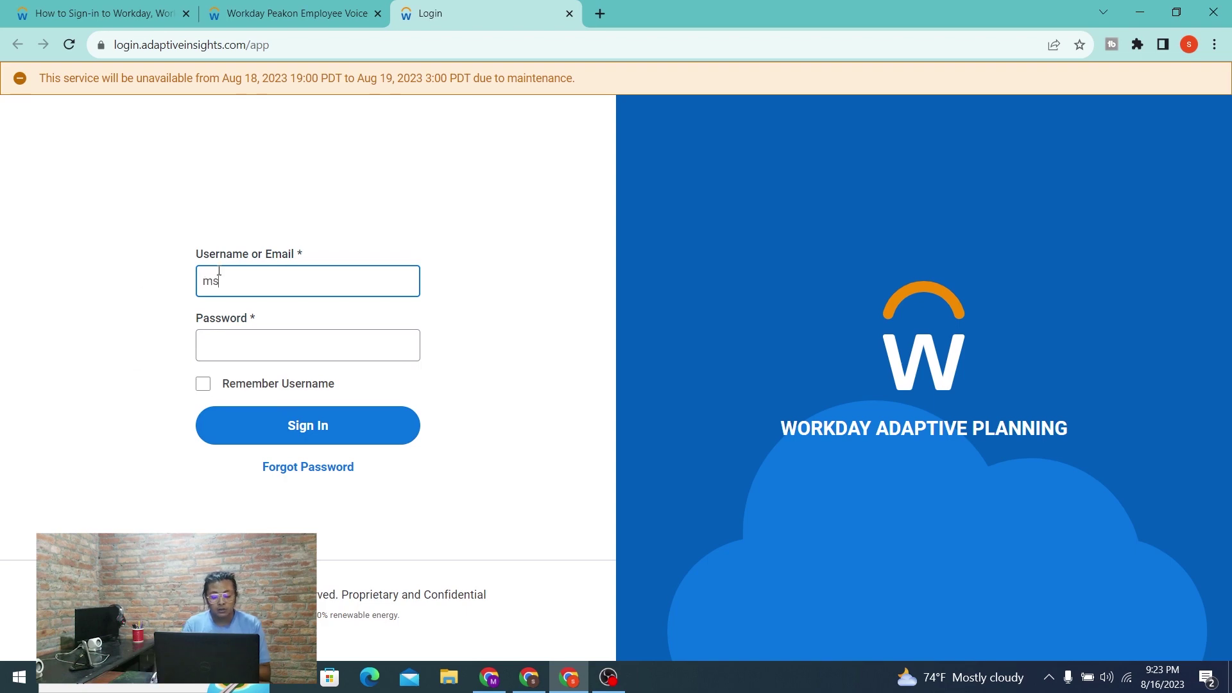
{"action": "key", "text": "ctrl+a"}
{"action": "key", "text": "BackSpace"}
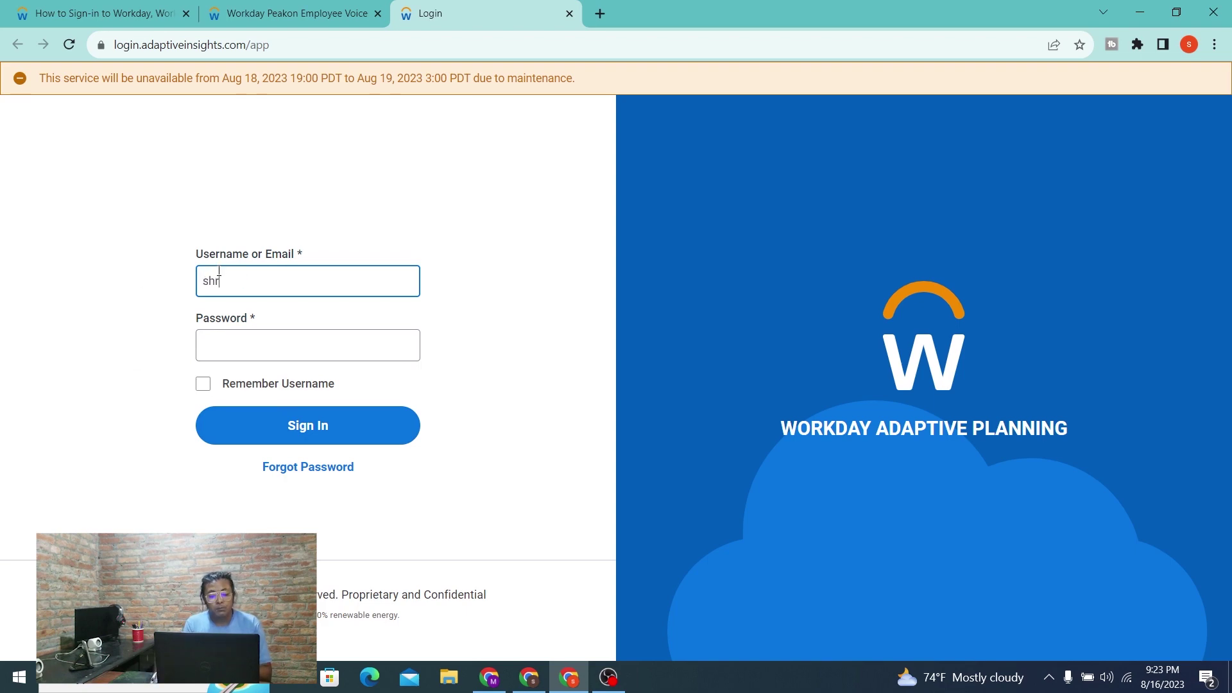
{"action": "type", "text": "sude"}
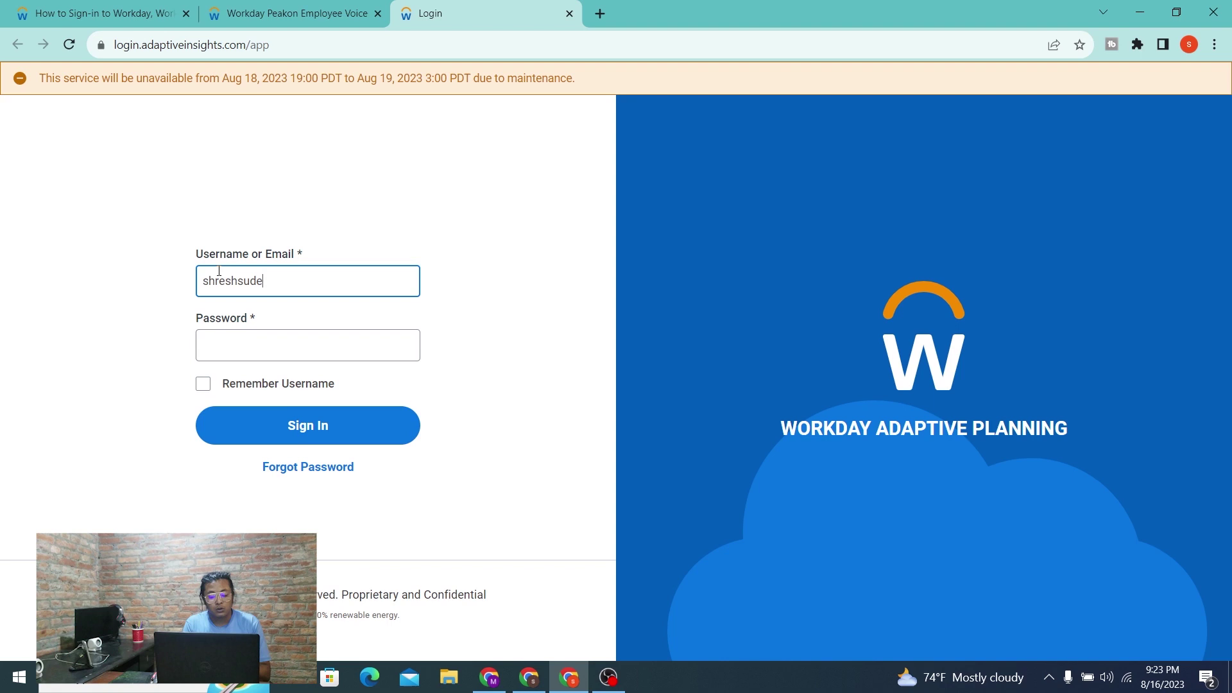
{"action": "type", "text": "n"}
{"action": "key", "text": "ctrl+a"}
{"action": "type", "text": "sudens"}
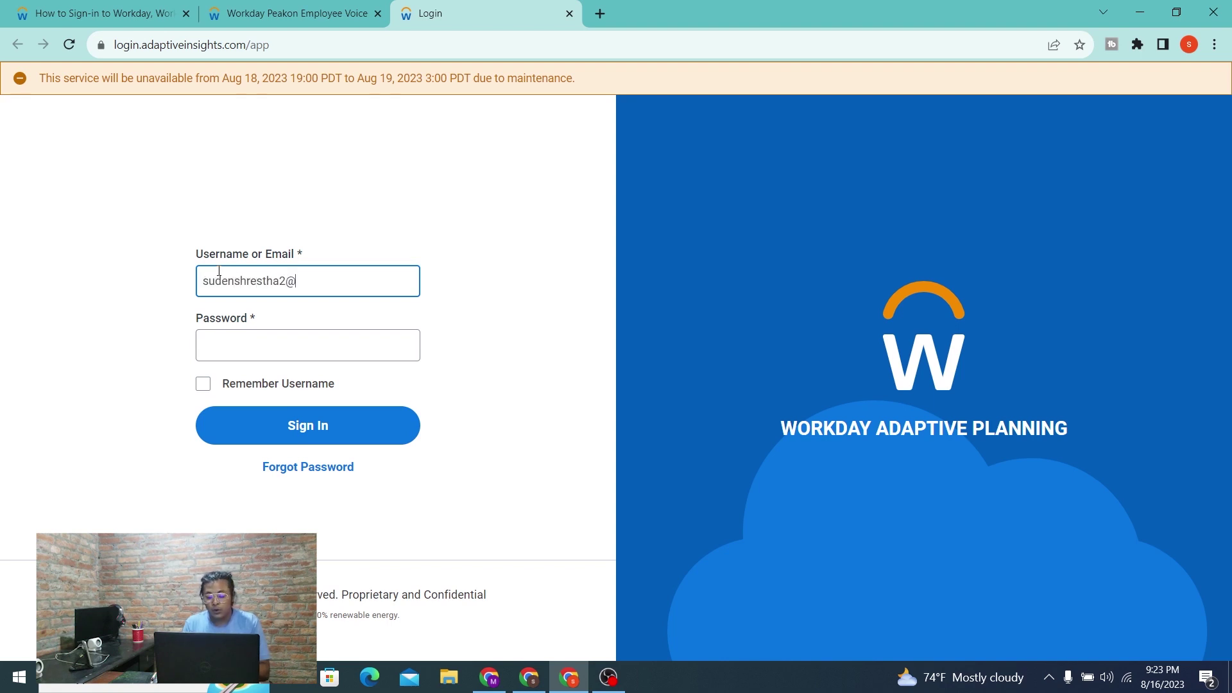
{"action": "key", "text": "Tab"}
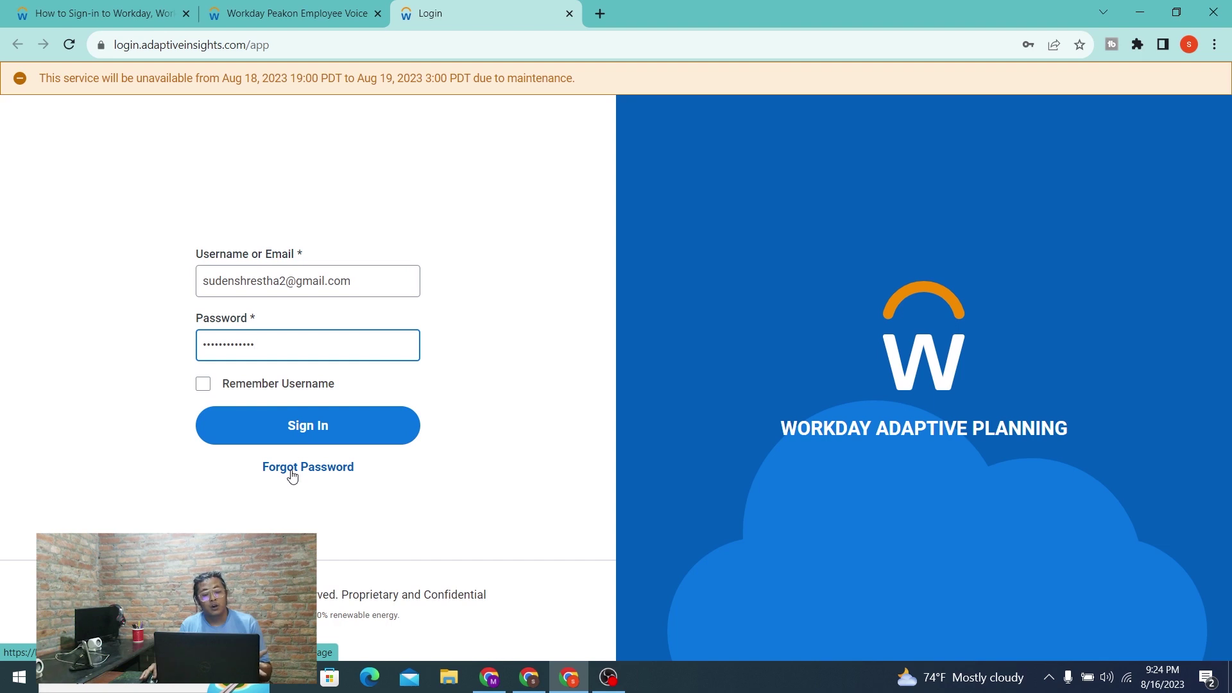
{"action": "left_click", "coordinate": [361, 274]}
{"action": "key", "text": "ctrl+a"}
{"action": "key", "text": "Tab"}
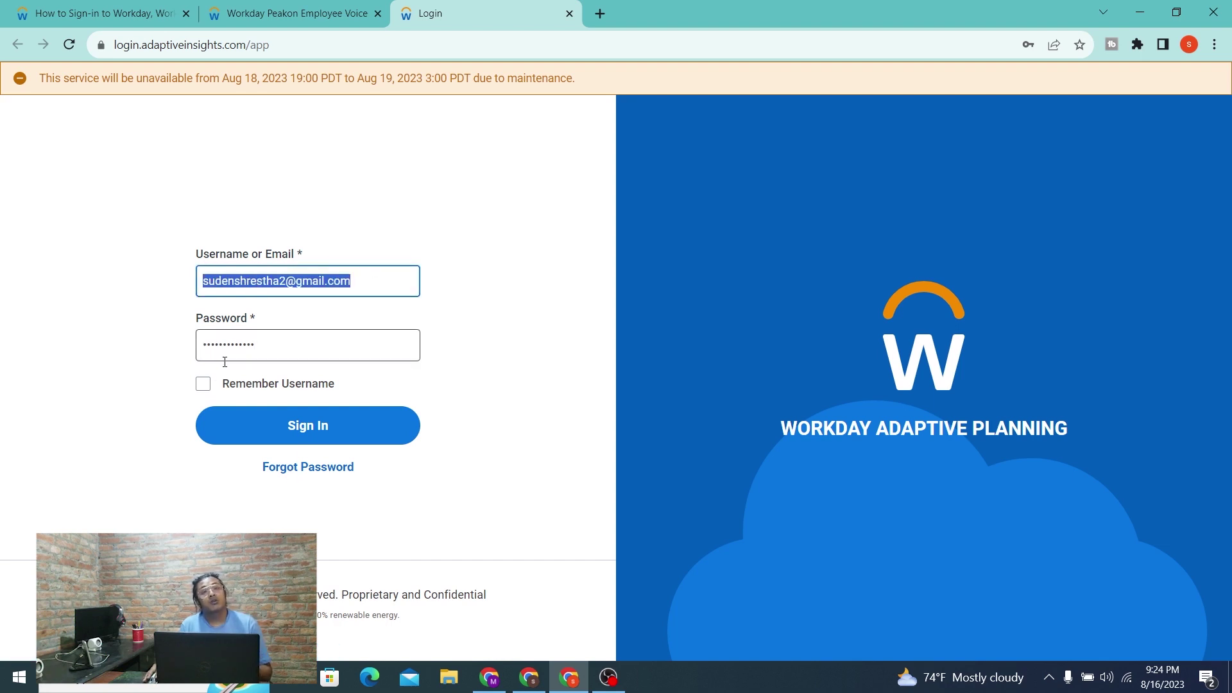